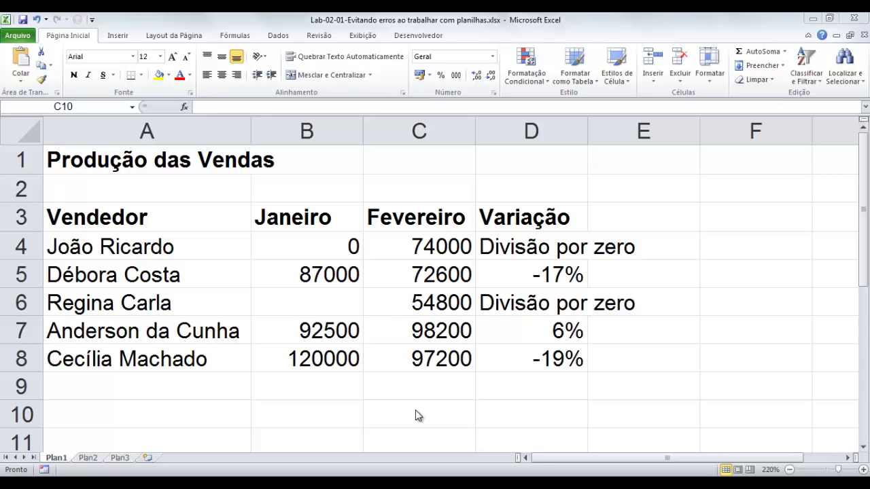
# Begin entering SOMA( without an equals sign in cell C10 and try to pick the range C4:C8.
pyautogui.click(418, 419)
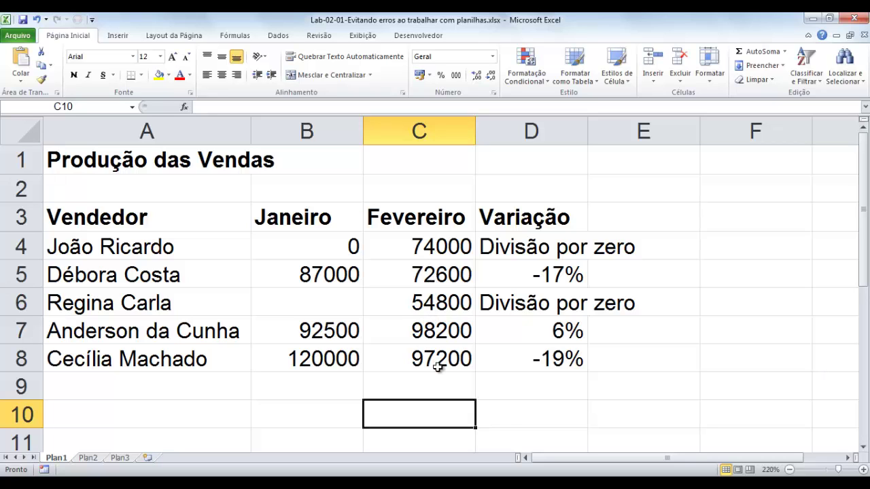
pyautogui.write('=')
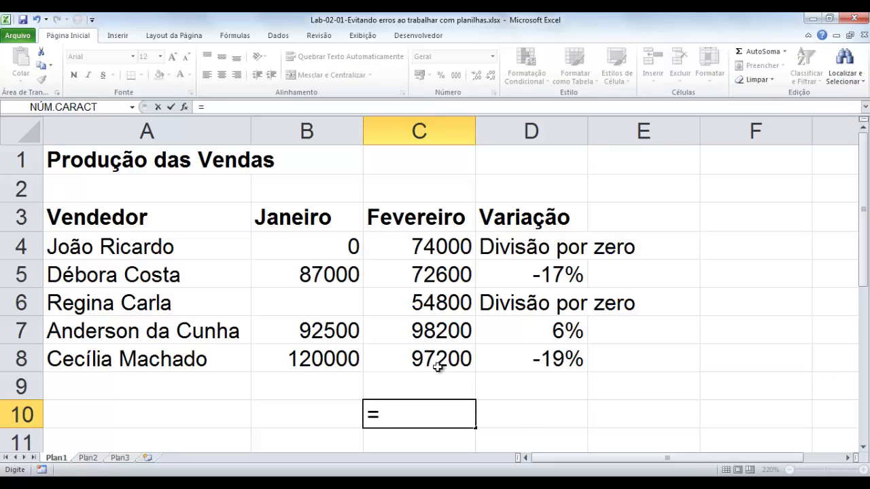
pyautogui.press('BackSpace')
pyautogui.write('soma')
pyautogui.press('BackSpace')
pyautogui.press('BackSpace')
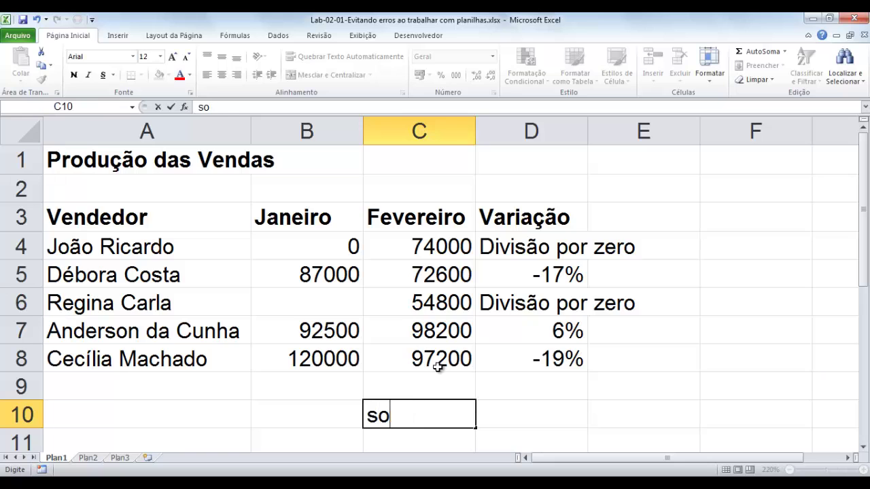
pyautogui.press('BackSpace')
pyautogui.press('BackSpace')
pyautogui.write('SOMA(')
pyautogui.moveTo(438, 249); pyautogui.dragTo(445, 348)
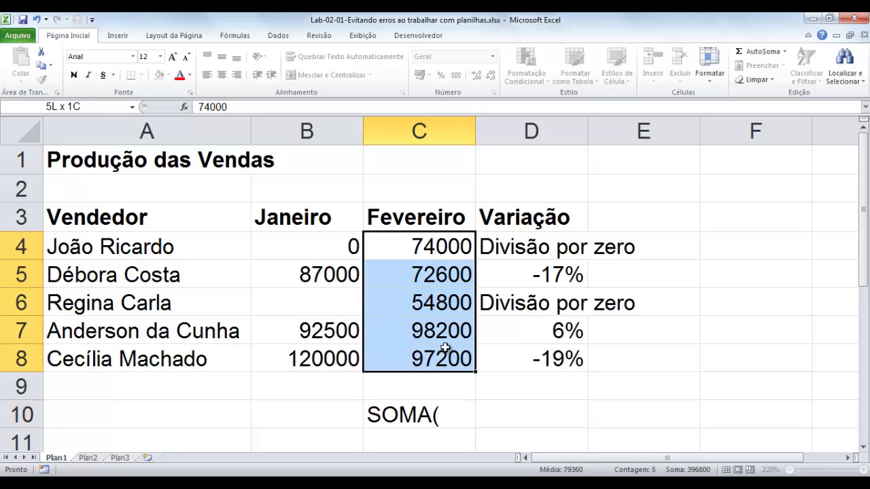
# Complete the entry in cell C10 as the text SOMA( C4:C8), without an equals sign.
pyautogui.doubleClick(455, 408)
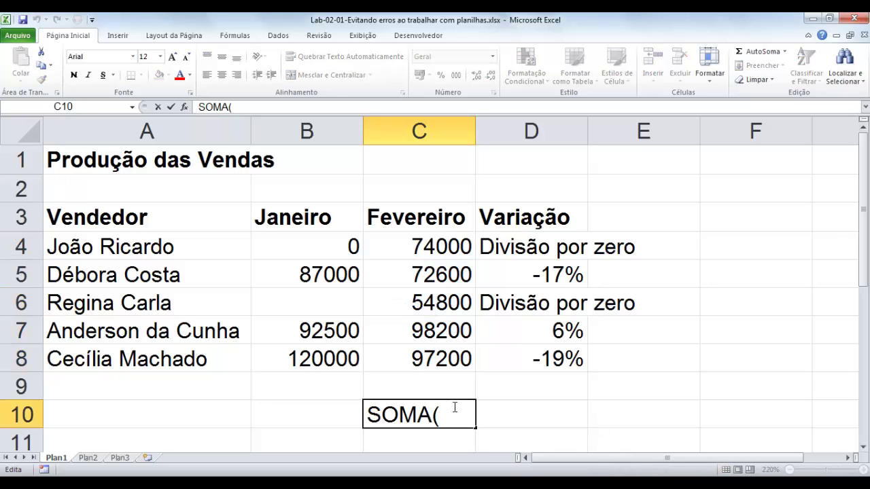
pyautogui.write('C4:')
pyautogui.click(455, 408)
pyautogui.write('C8')
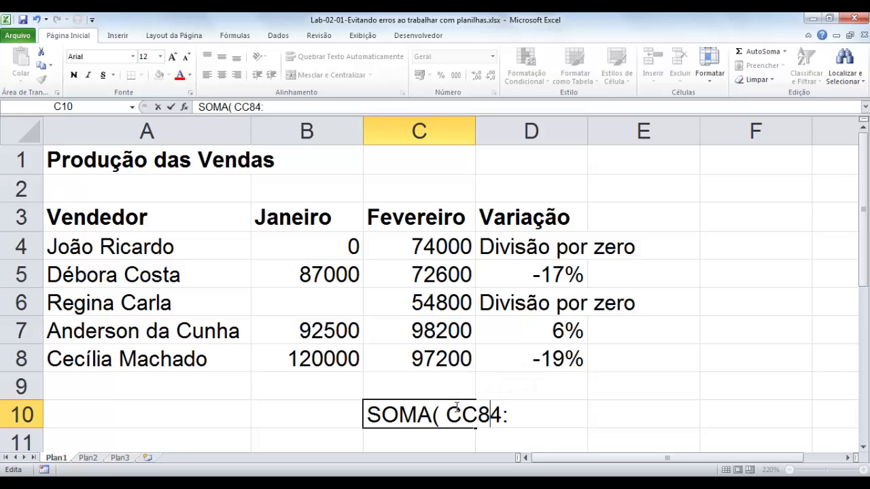
pyautogui.press('BackSpace')
pyautogui.press('BackSpace')
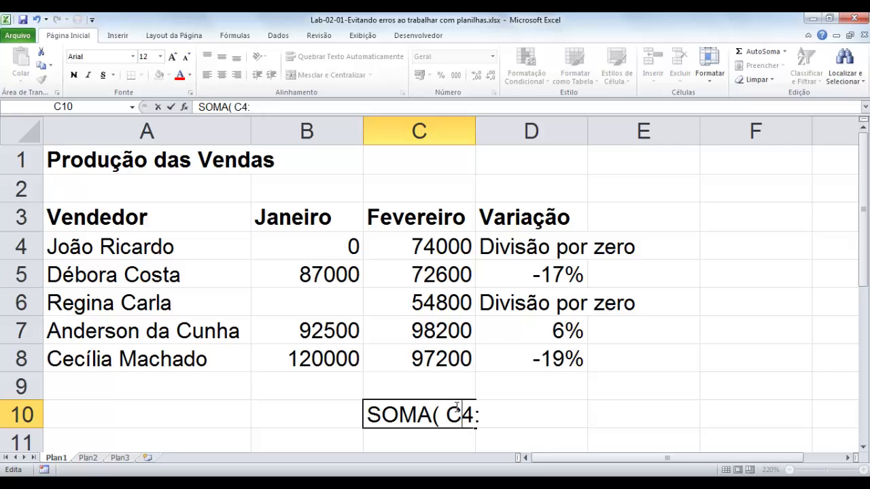
pyautogui.click(522, 412)
pyautogui.write('C8)')
pyautogui.press('Return')
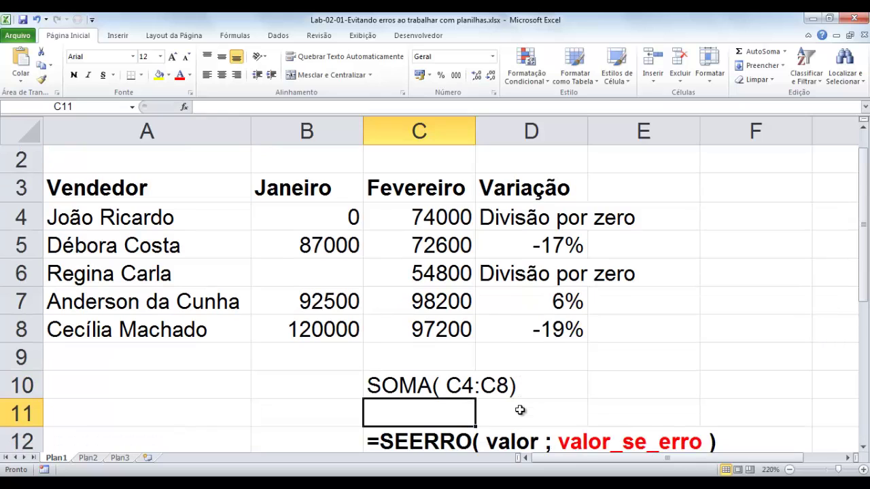
# Add an equals sign before SOMA( C4:C8) in cell C10 to turn the text into a formula.
pyautogui.press('Up')
pyautogui.hotkey('ctrl', 'Up')
pyautogui.hotkey('ctrl', 'Up')
pyautogui.hotkey('ctrl', 'Up')
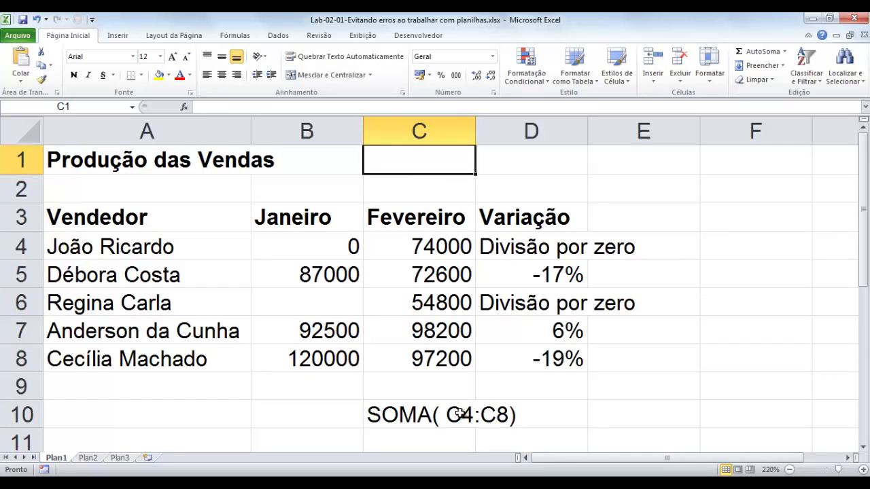
pyautogui.click(413, 416)
pyautogui.press('F2')
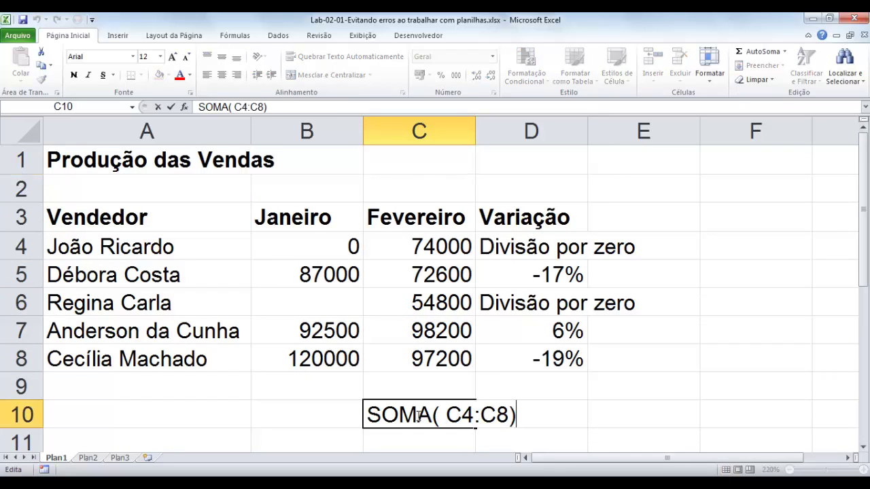
pyautogui.press('Left')
pyautogui.press('Left')
pyautogui.press('Left')
pyautogui.press('Left')
pyautogui.press('Left')
pyautogui.press('Left')
pyautogui.press('Left')
pyautogui.press('Left')
pyautogui.press('Left')
pyautogui.press('Left')
pyautogui.press('Left')
pyautogui.press('Left')
pyautogui.write('=')
pyautogui.press('Return')
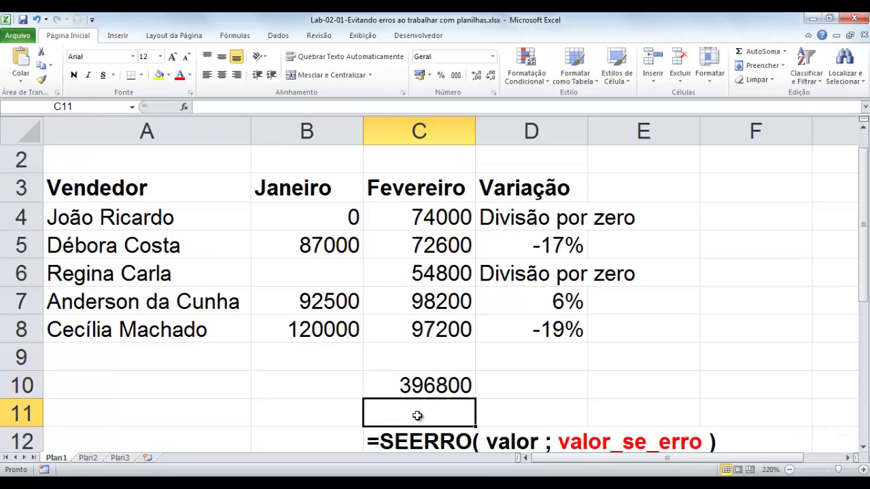
# Clear cell C10, re-enter =SOMA( C4:C8) using the February values, and review the finished formula.
pyautogui.press('Up')
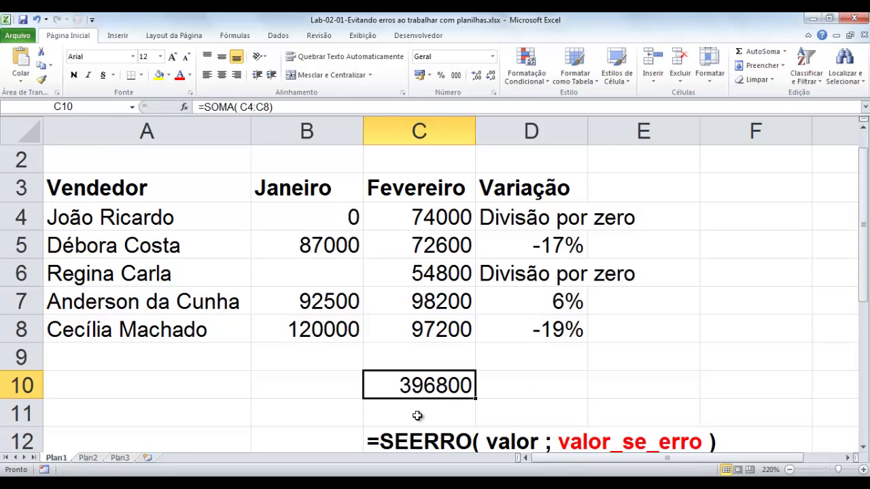
pyautogui.press('Delete')
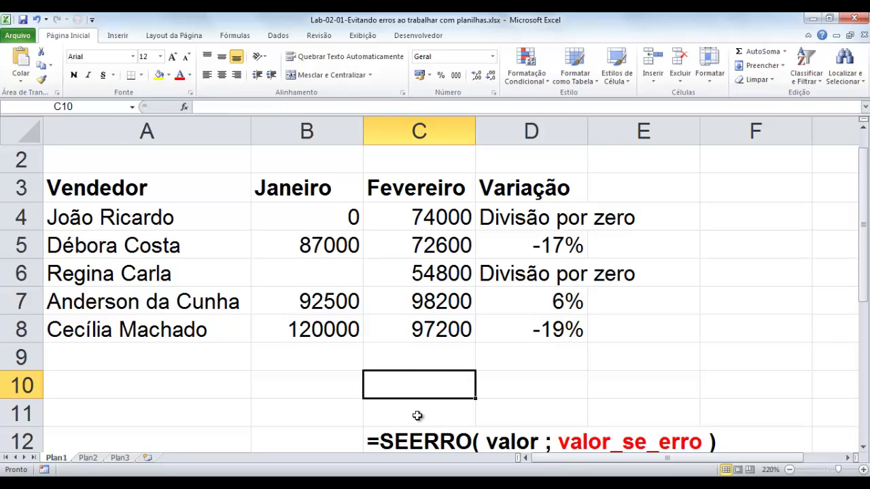
pyautogui.write('=')
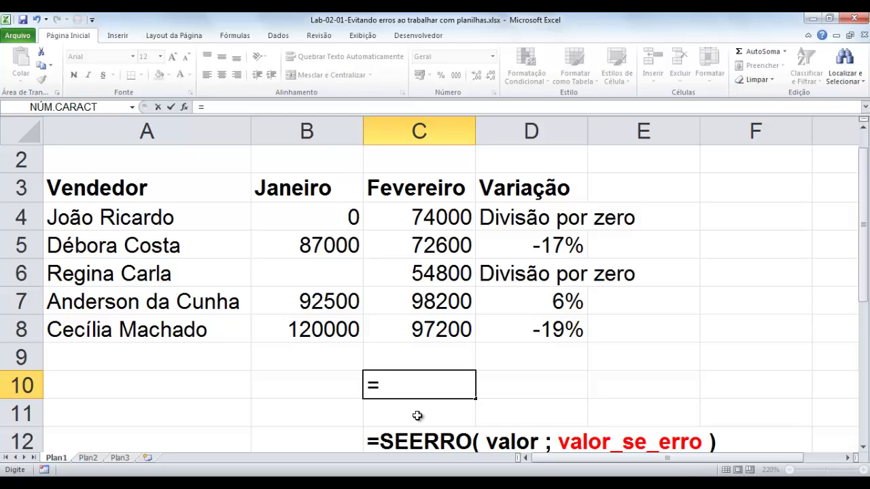
pyautogui.write('SOMA(')
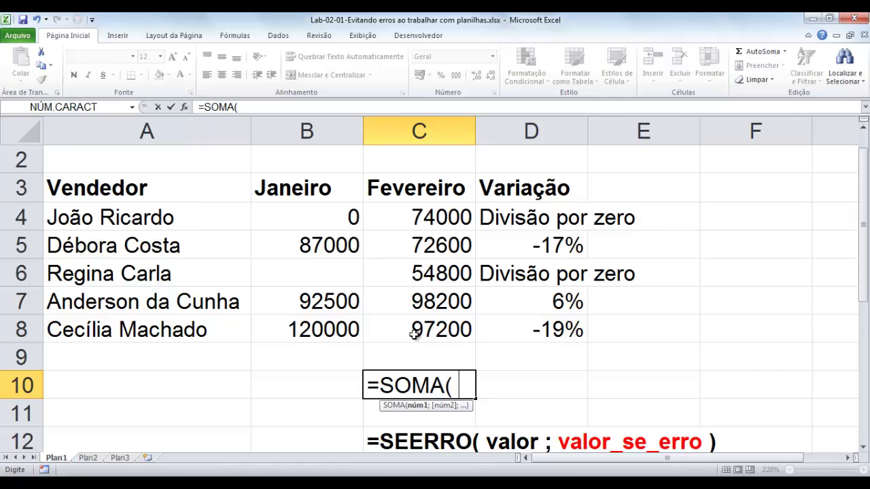
pyautogui.moveTo(443, 214); pyautogui.dragTo(445, 320)
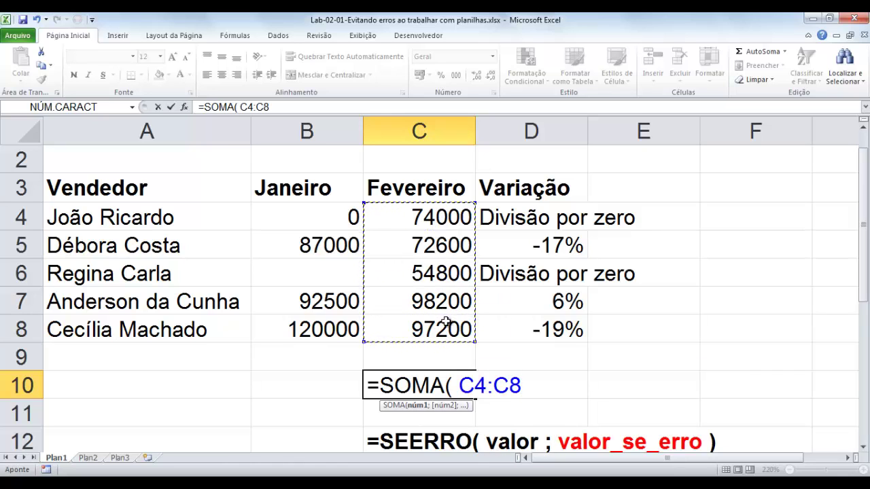
pyautogui.press('Return')
pyautogui.press('Up')
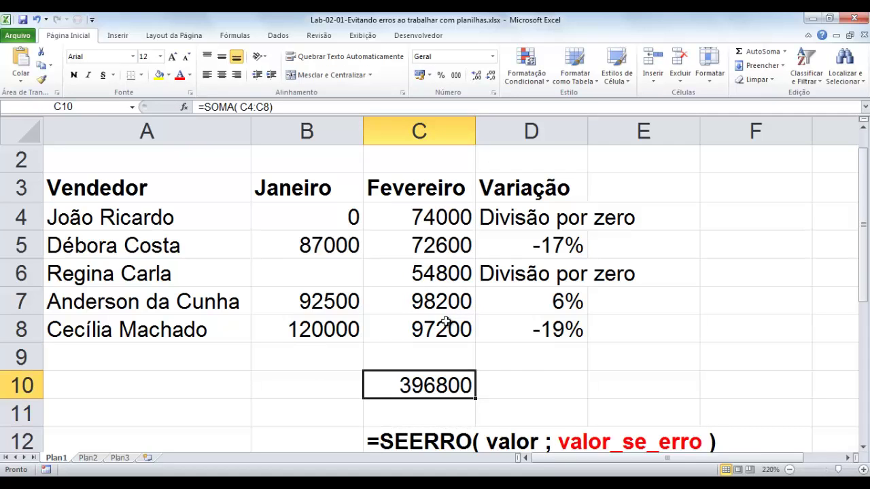
pyautogui.press('F2')
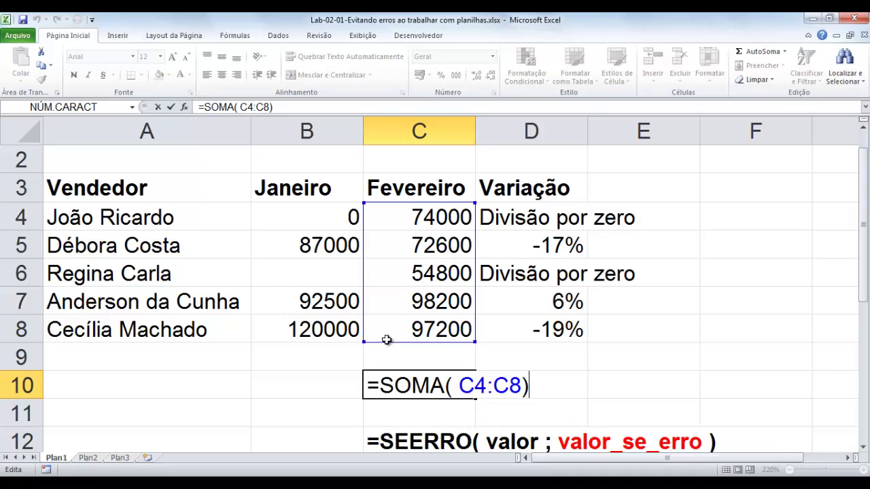
pyautogui.press('Return')
# Examine the separators, percentages and parentheses of the nested SE formula in cell A1 of sheet Plan2, leaving it unedited.
pyautogui.click(92, 460)
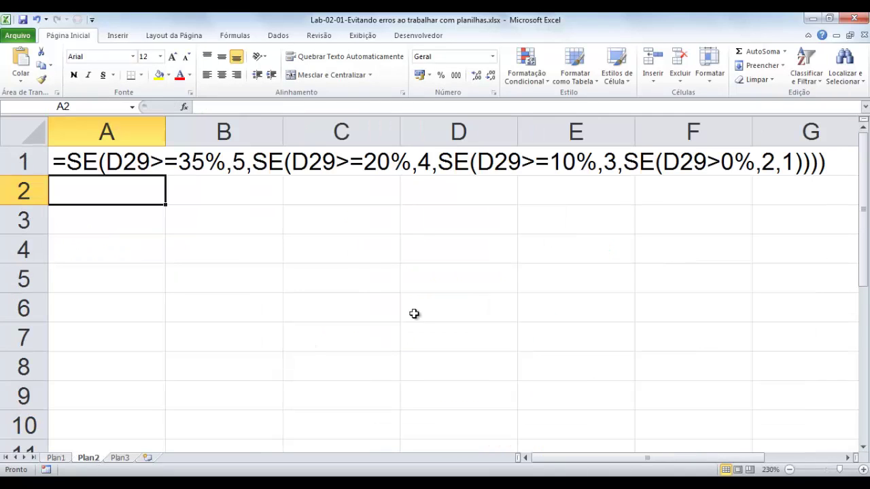
pyautogui.doubleClick(140, 163)
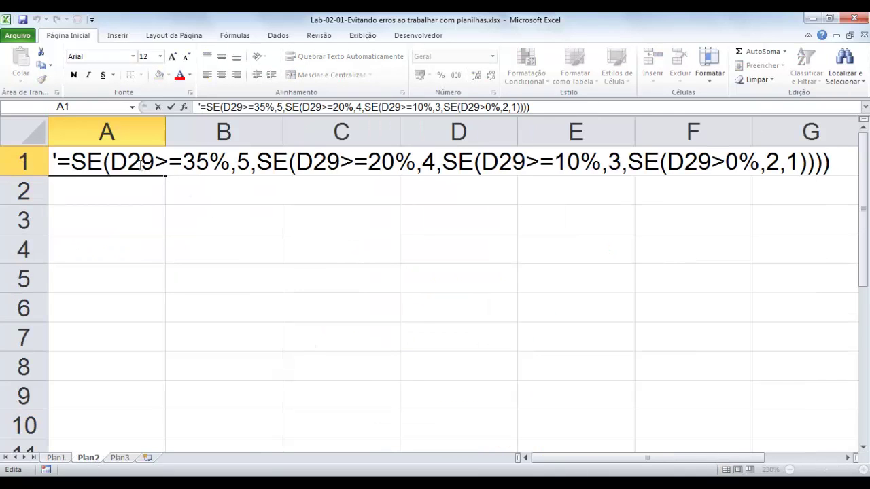
pyautogui.press('Left')
pyautogui.press('Left')
pyautogui.press('Left')
pyautogui.press('Left')
pyautogui.press('Left')
pyautogui.press('Left')
pyautogui.press('Left')
pyautogui.press('Left')
pyautogui.press('Left')
pyautogui.press('Left')
pyautogui.press('Left')
pyautogui.press('Left')
pyautogui.press('Left')
pyautogui.press('Left')
pyautogui.press('Left')
pyautogui.press('Left')
pyautogui.press('Left')
pyautogui.press('Left')
pyautogui.press('Left')
pyautogui.press('Left')
pyautogui.press('Left')
pyautogui.press('Left')
pyautogui.press('Left')
pyautogui.press('Left')
pyautogui.press('Left')
pyautogui.press('Left')
pyautogui.press('Left')
pyautogui.press('Left')
pyautogui.press('Left')
pyautogui.press('Left')
pyautogui.press('Left')
pyautogui.press('Left')
pyautogui.press('Left')
pyautogui.press('Left')
pyautogui.press('Left')
pyautogui.press('Left')
pyautogui.press('Left')
pyautogui.press('Left')
pyautogui.press('Left')
pyautogui.press('Return')
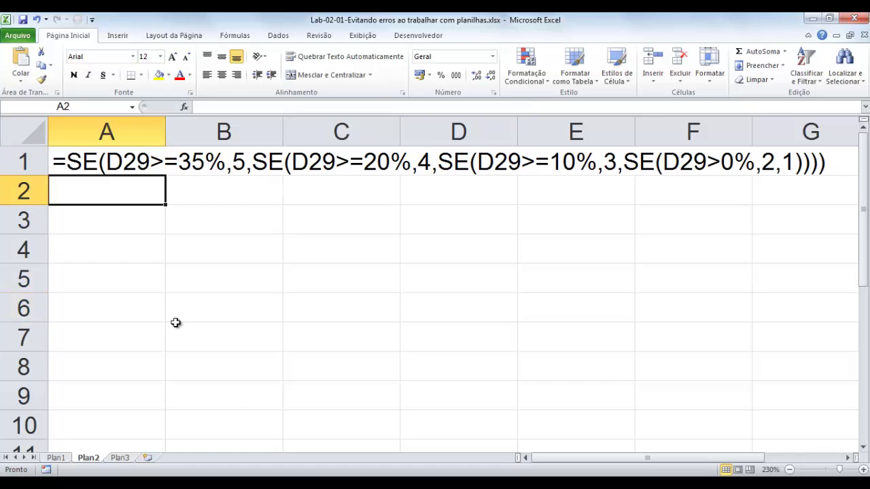
# Replace the formula in cell C10 of sheet Plan1 with a SOMA of the seller names in A4:A8.
pyautogui.click(60, 459)
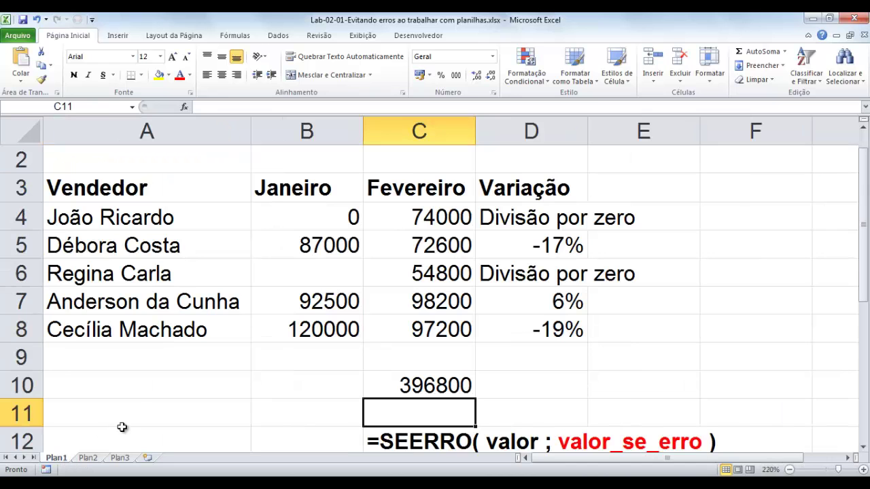
pyautogui.click(418, 385)
pyautogui.press('Delete')
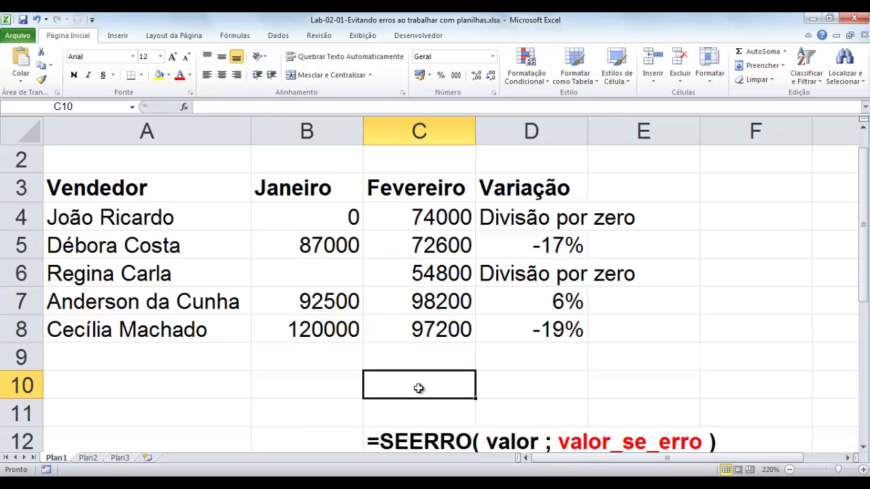
pyautogui.write('=SOMA(')
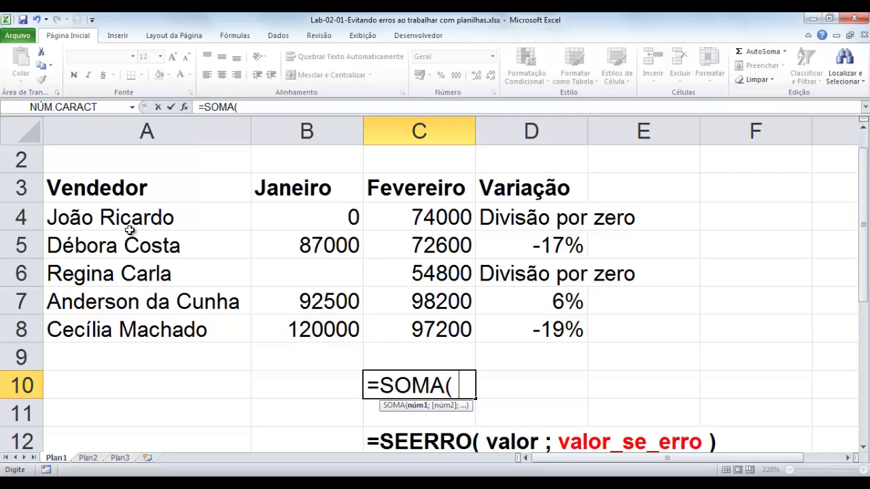
pyautogui.moveTo(128, 218); pyautogui.dragTo(128, 326)
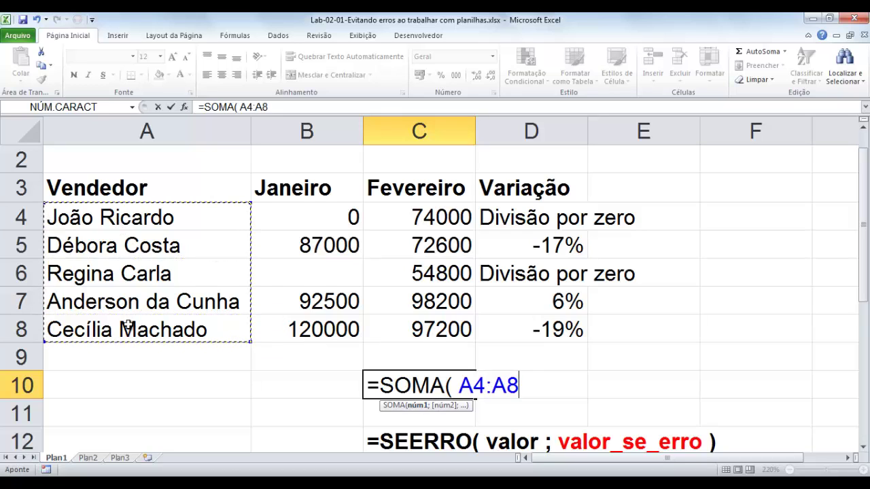
pyautogui.press('Return')
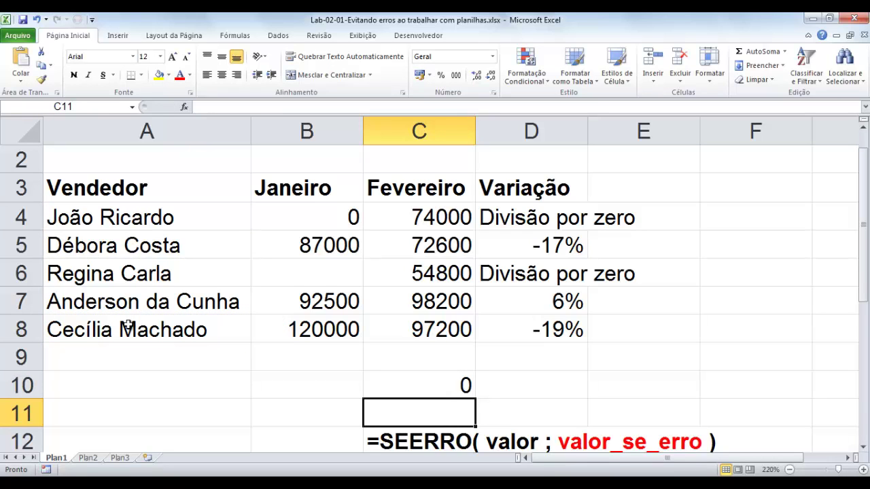
# Replace the formula in cell C10 with =PROCV( A4 ; REGIÃO ; 3 ).
pyautogui.press('Up')
pyautogui.press('Delete')
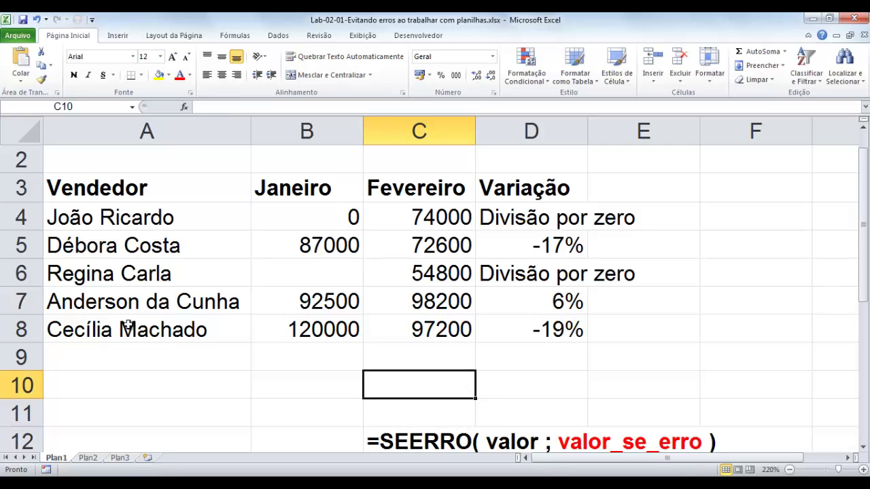
pyautogui.write('=PROCV(')
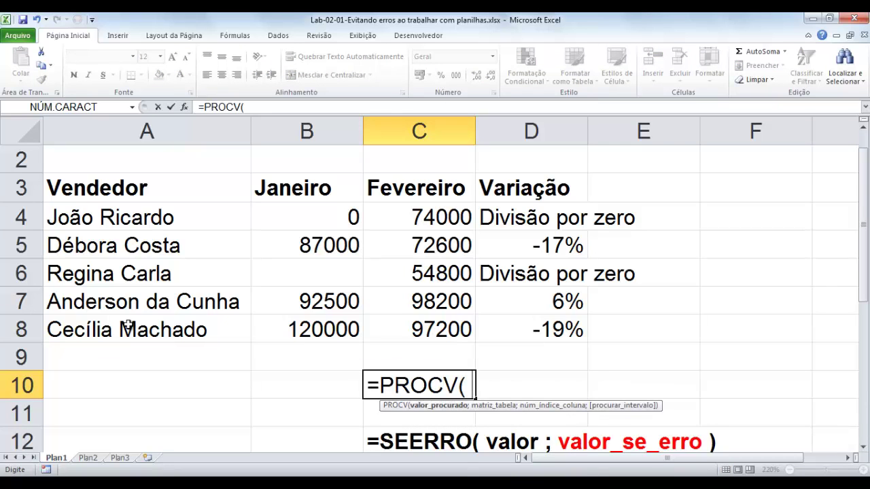
pyautogui.click(127, 223)
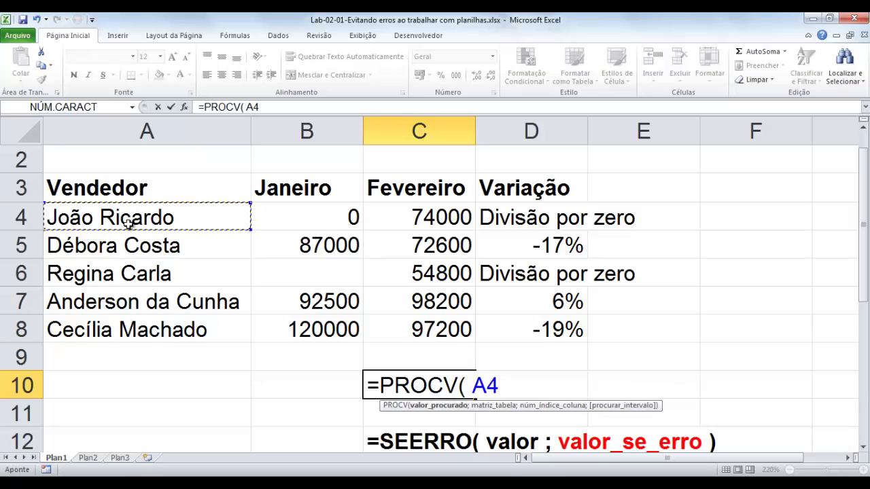
pyautogui.write('; REGIÃO ;')
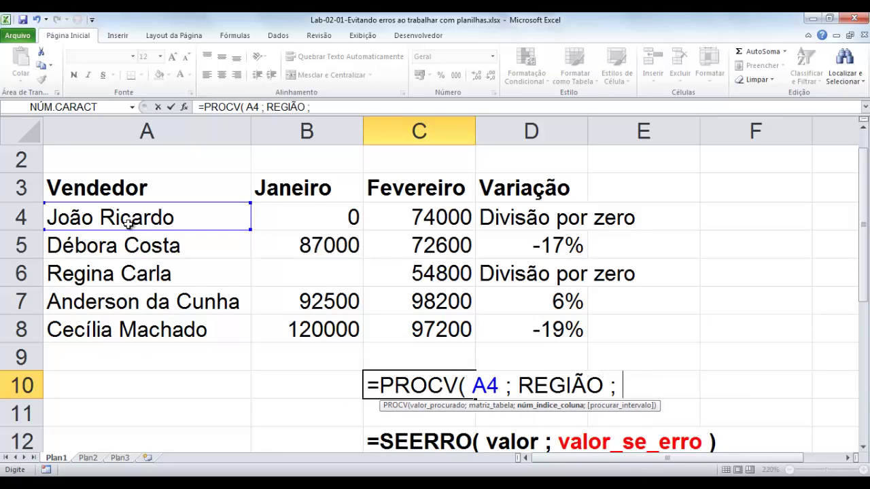
pyautogui.click(127, 223)
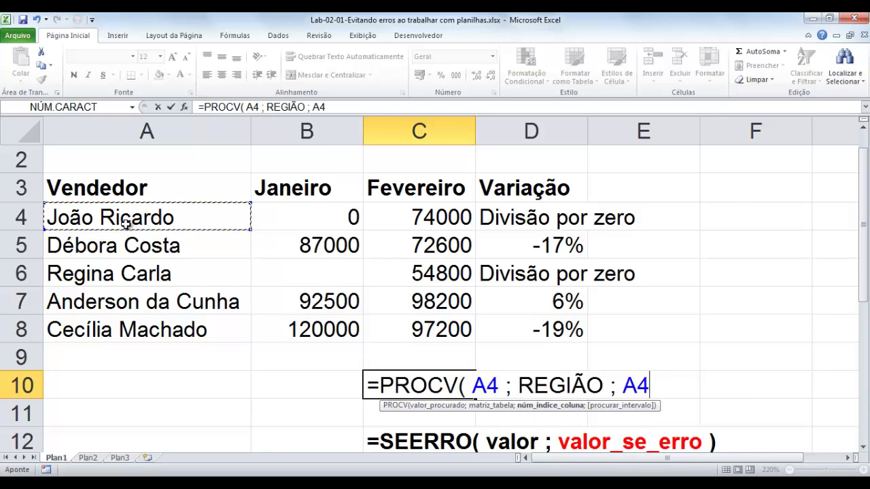
pyautogui.press('BackSpace')
pyautogui.press('BackSpace')
pyautogui.write('3 )')
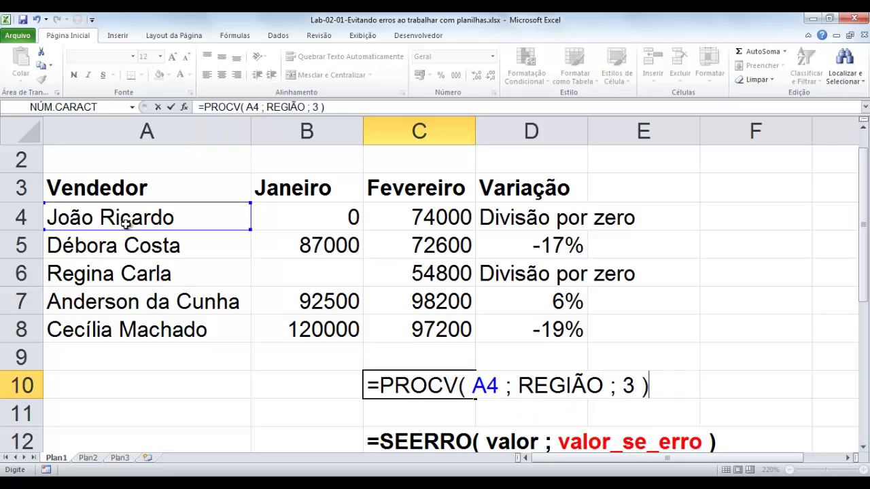
pyautogui.press('Return')
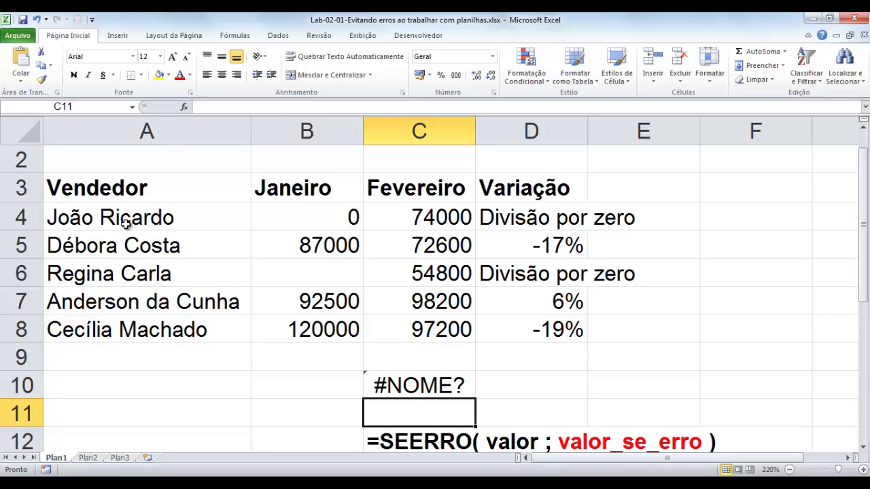
# Check the PROCV formula in cell C10 and view the table of Excel error codes on sheet Plan3.
pyautogui.click(428, 386)
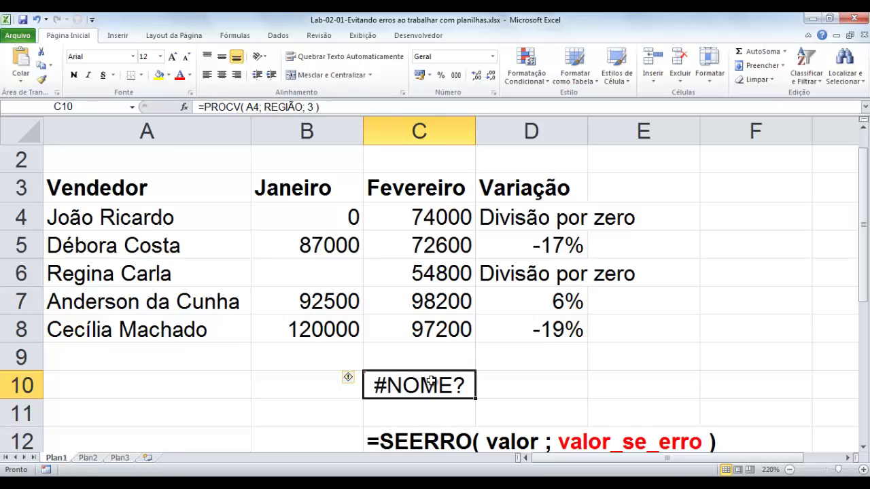
pyautogui.click(120, 458)
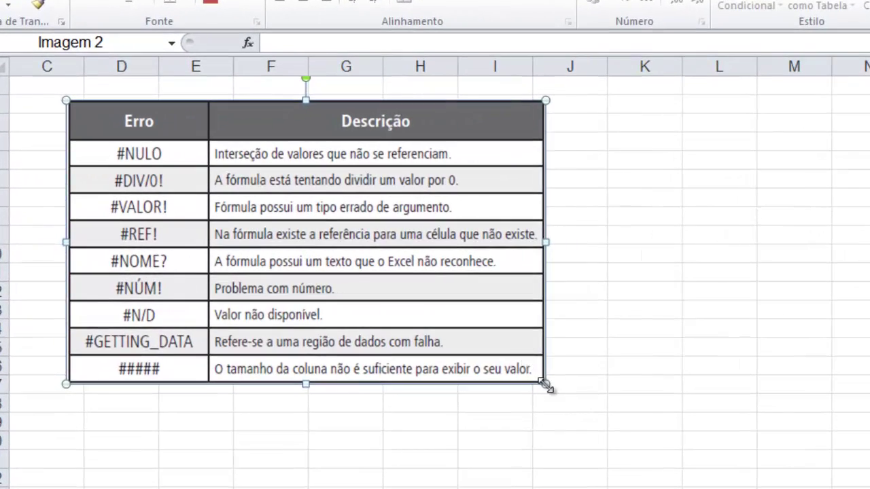
# Enlarge the error-code table picture on sheet Plan3 so it reaches column L and row 22.
pyautogui.moveTo(387, 339); pyautogui.dragTo(459, 368)
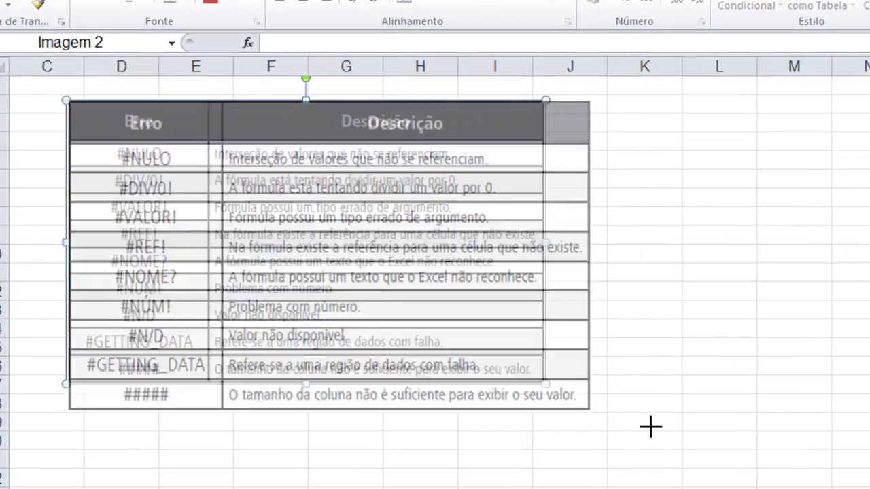
pyautogui.moveTo(650, 426); pyautogui.dragTo(696, 461)
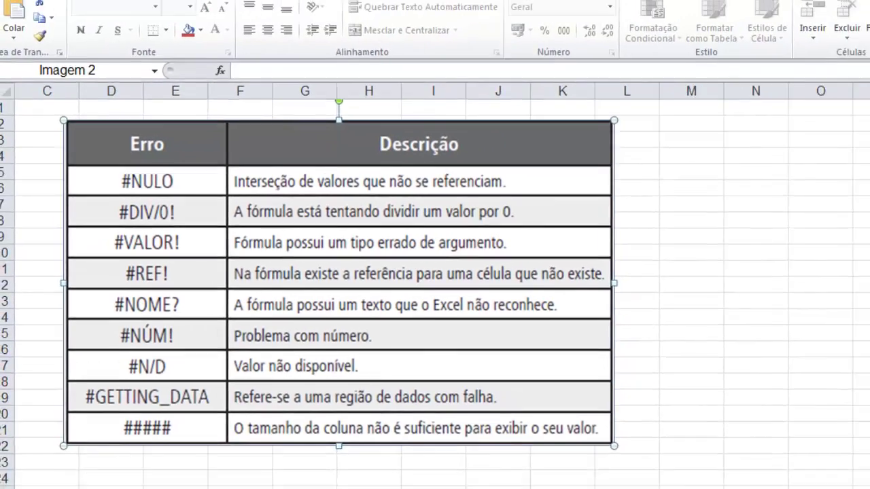
# Check the REGIÃO argument of the PROCV formula in cell C10 of Plan1 and consult the error-code table on Plan3.
pyautogui.click(58, 465)
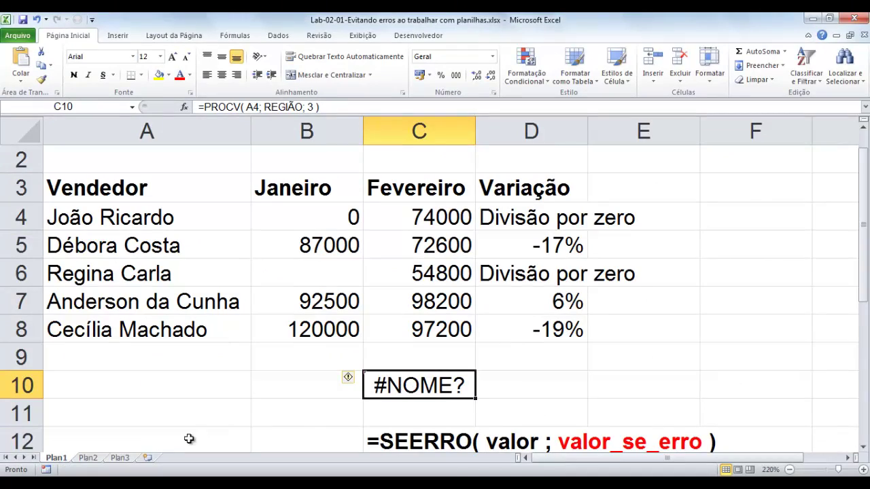
pyautogui.click(119, 458)
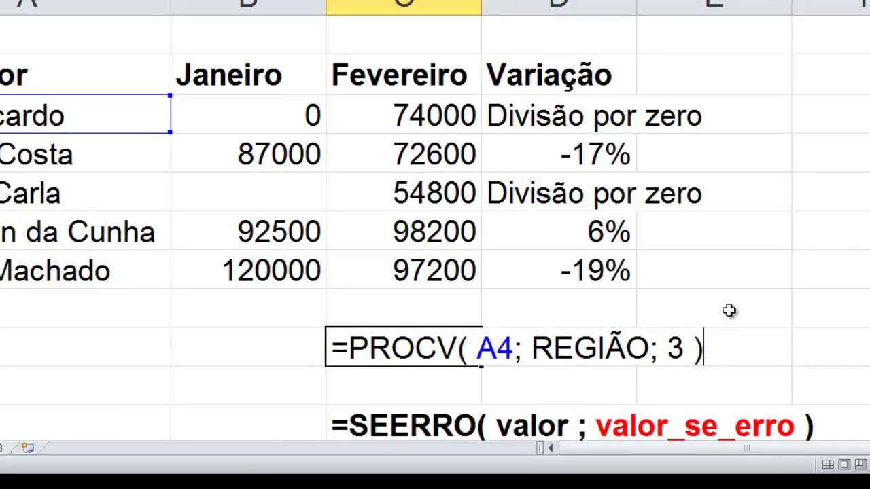
pyautogui.moveTo(649, 349); pyautogui.dragTo(537, 351)
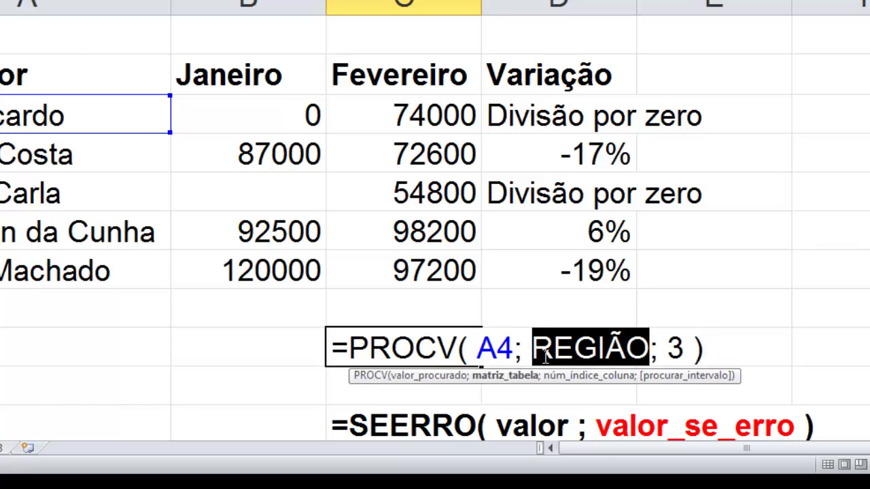
pyautogui.press('Return')
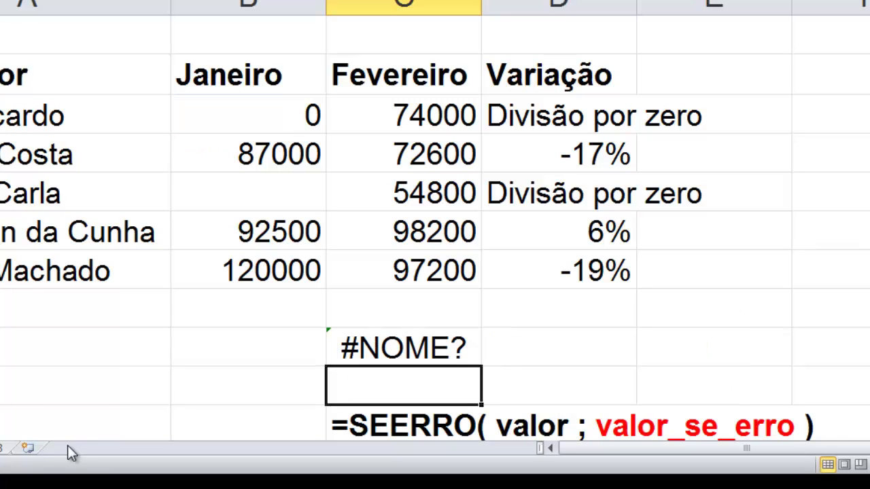
pyautogui.click(11, 450)
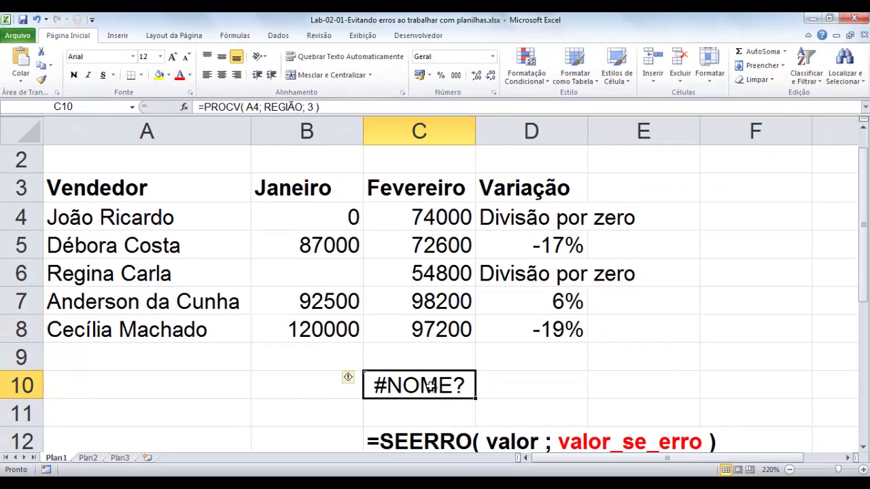
# Replace the column index 3 with the letter A in the PROCV formula in cell C10 of Plan1.
pyautogui.press('F2')
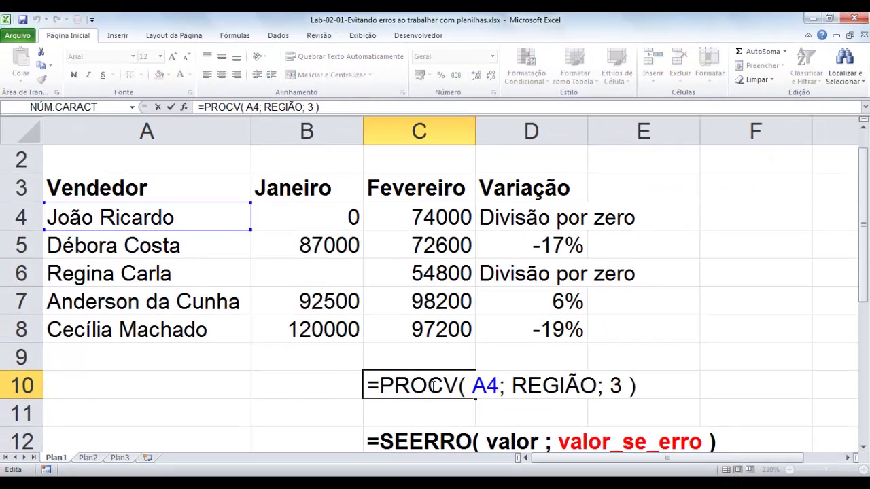
pyautogui.doubleClick(612, 385)
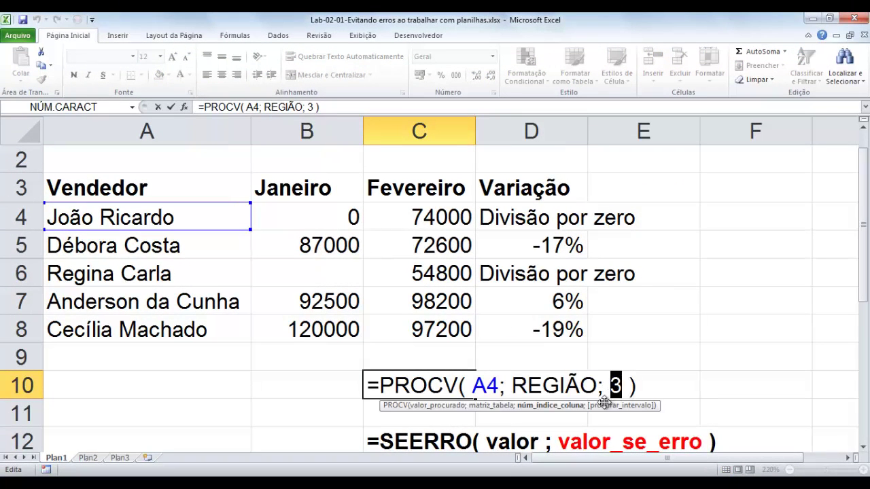
pyautogui.moveTo(596, 385); pyautogui.dragTo(511, 386)
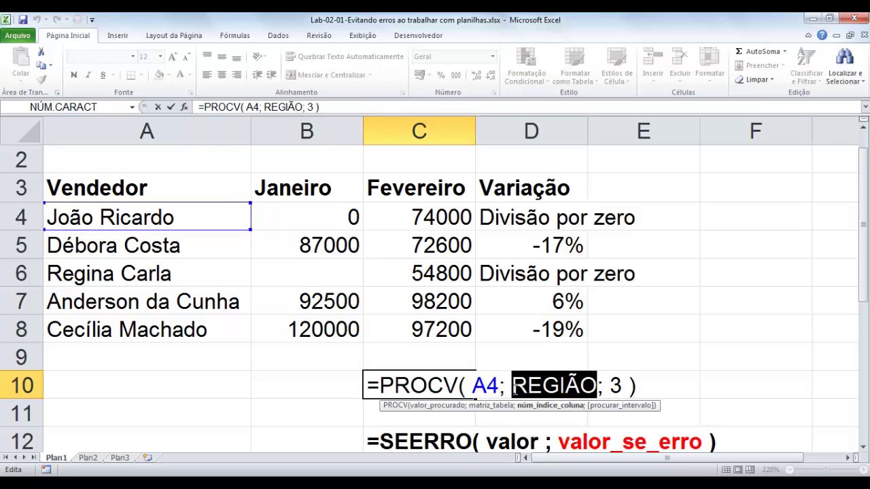
pyautogui.click(619, 385)
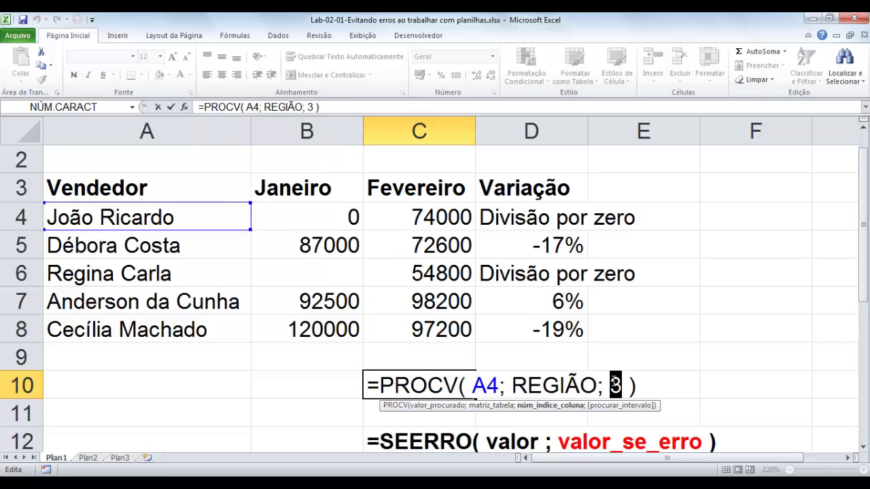
pyautogui.write('A')
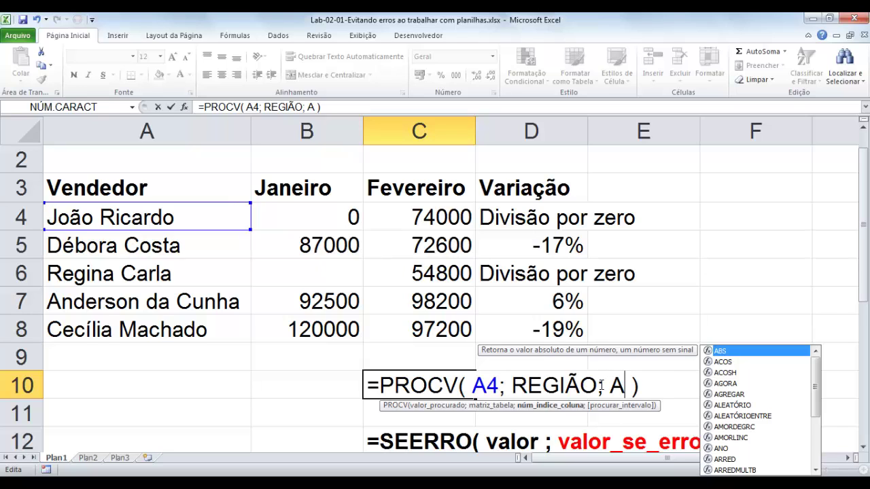
pyautogui.press('Return')
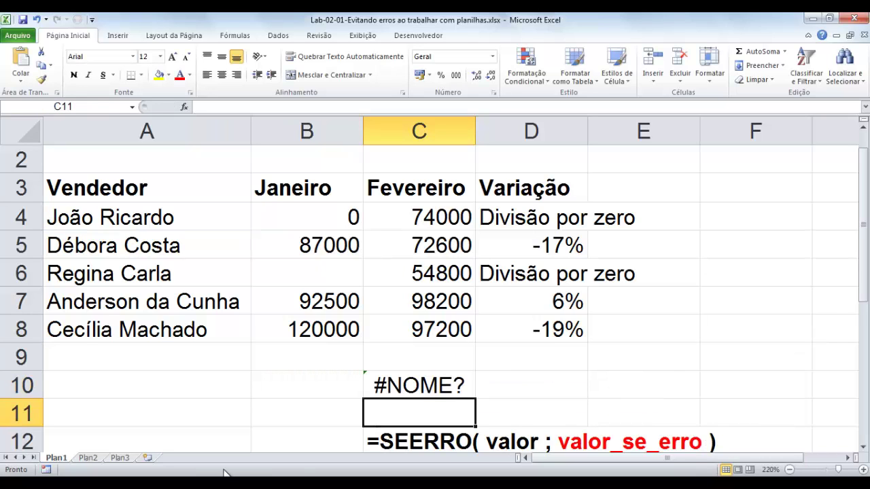
# View the nested SE formula in cell A1 of sheet Plan2.
pyautogui.click(88, 457)
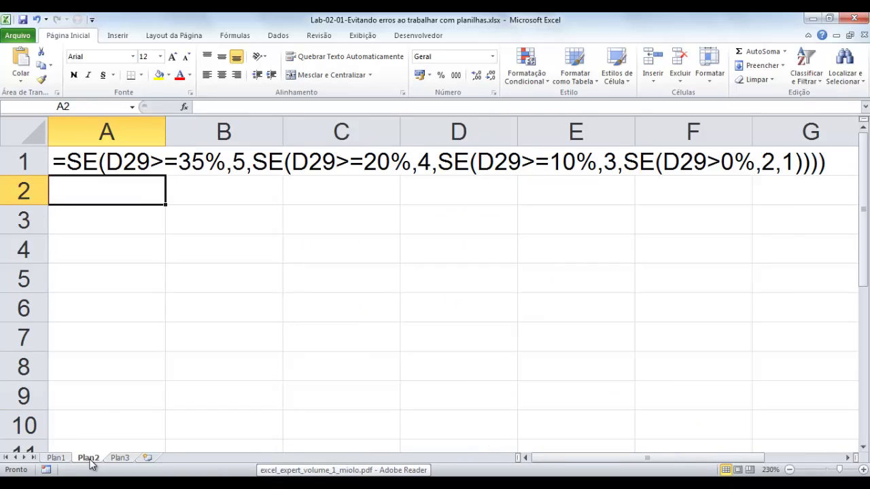
pyautogui.click(129, 164)
pyautogui.press('F2')
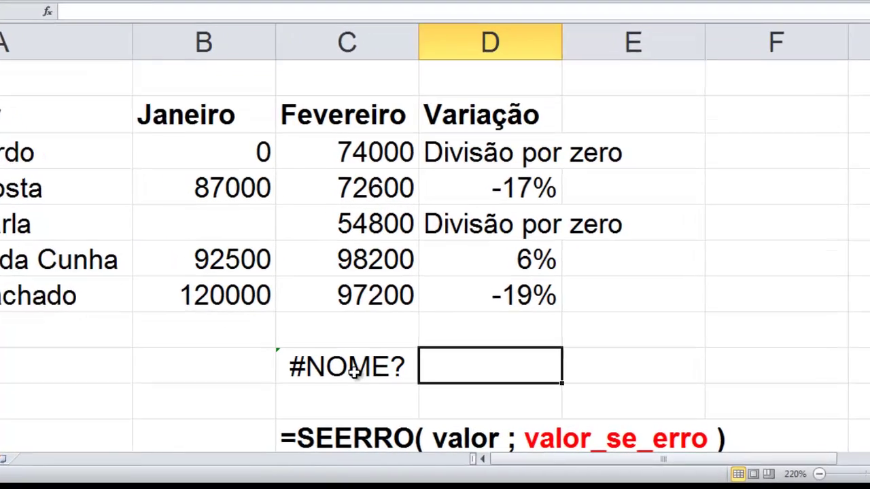
# Examine the error indicator on cell C10 of Plan1 and the error-handling options it offers.
pyautogui.click(423, 384)
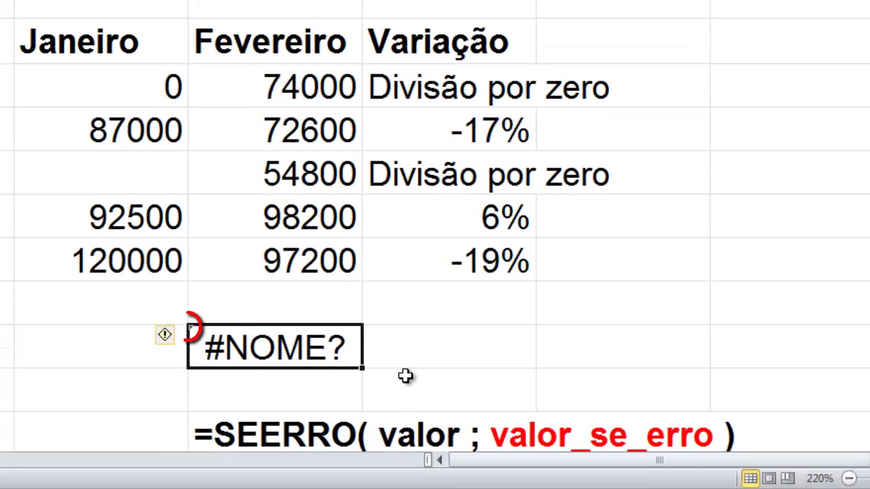
pyautogui.click(417, 353)
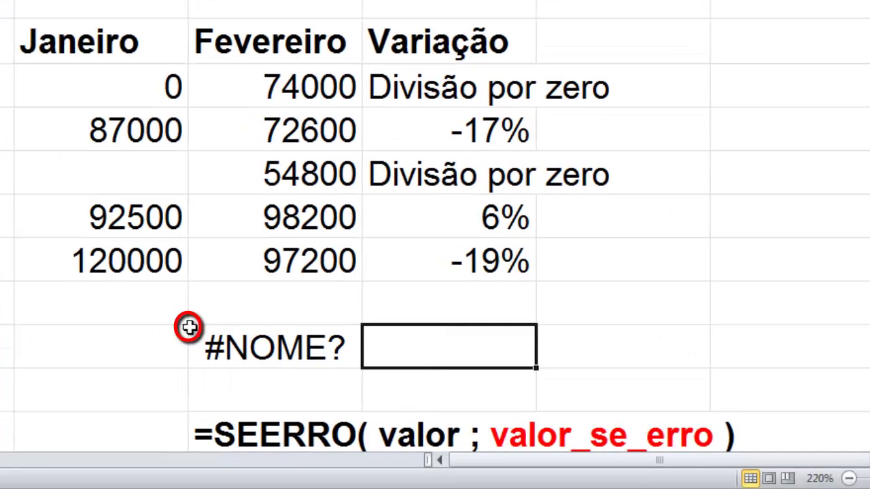
pyautogui.click(274, 350)
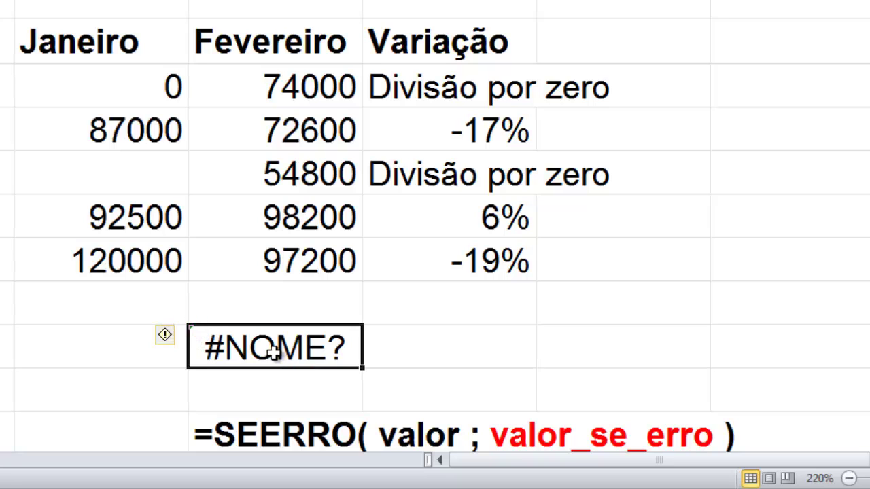
pyautogui.click(181, 338)
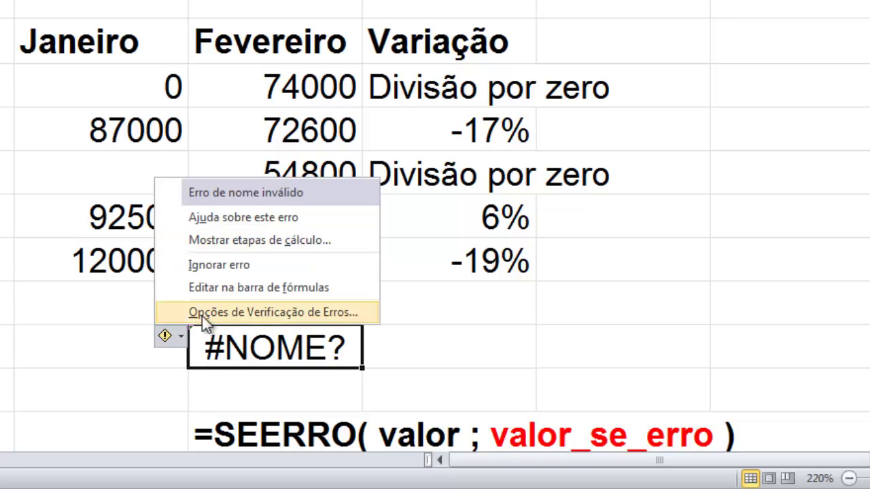
pyautogui.click(316, 351)
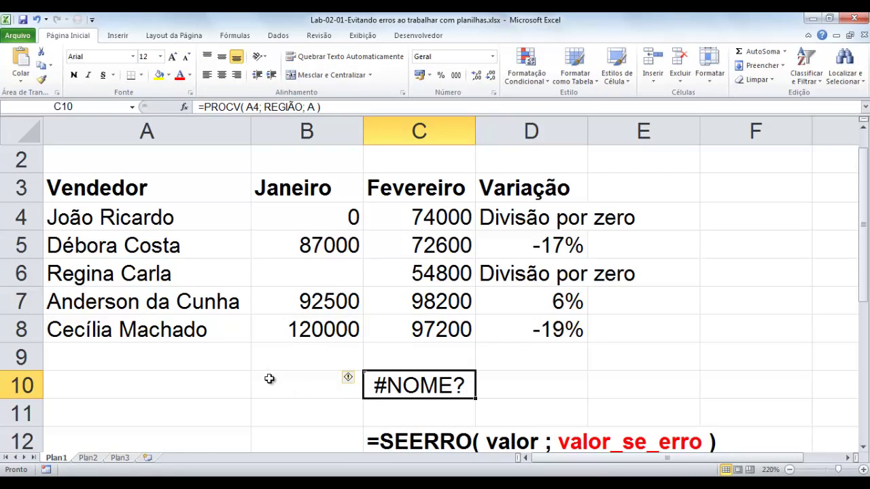
# Review the error-checking rules in the formula options, including the one for formulas referring to empty cells, and discard any changes.
pyautogui.click(24, 39)
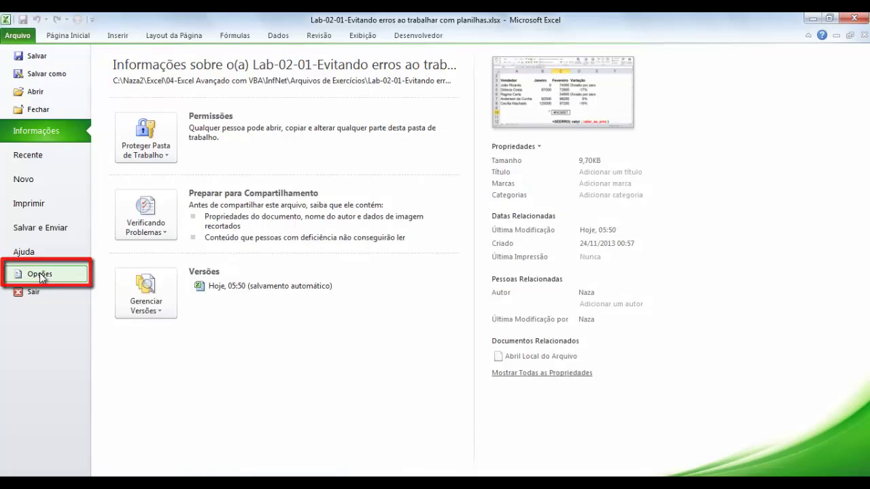
pyautogui.click(40, 274)
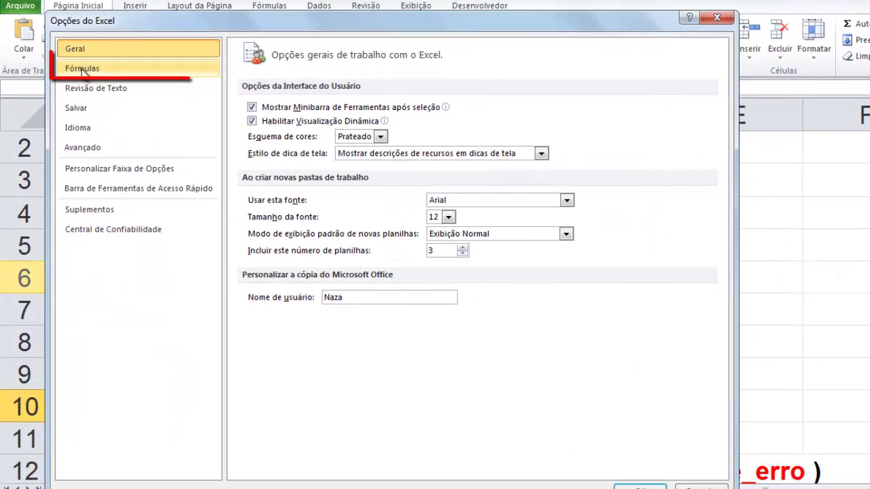
pyautogui.click(81, 70)
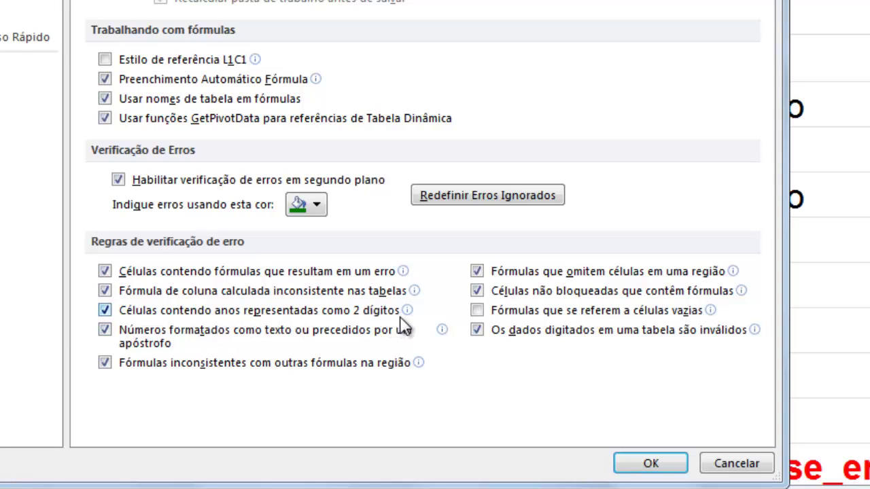
pyautogui.moveTo(398, 319)
pyautogui.moveTo(642, 284)
pyautogui.moveTo(697, 315)
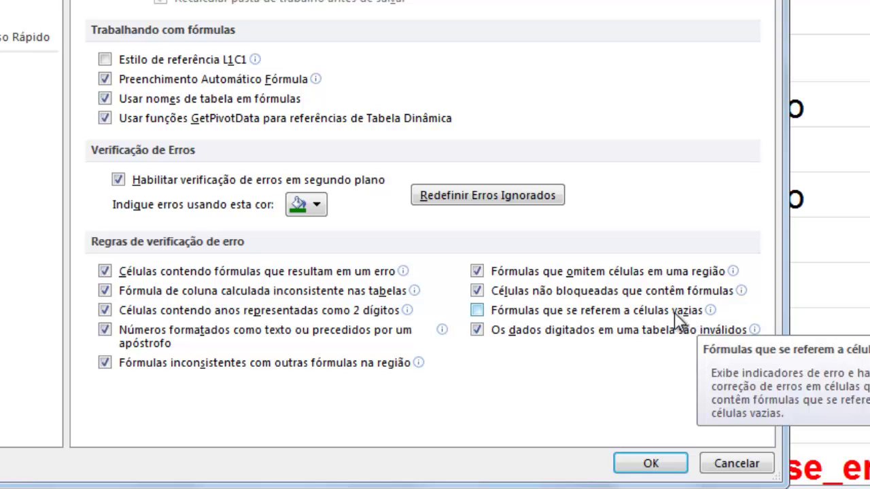
pyautogui.click(471, 306)
pyautogui.click(474, 308)
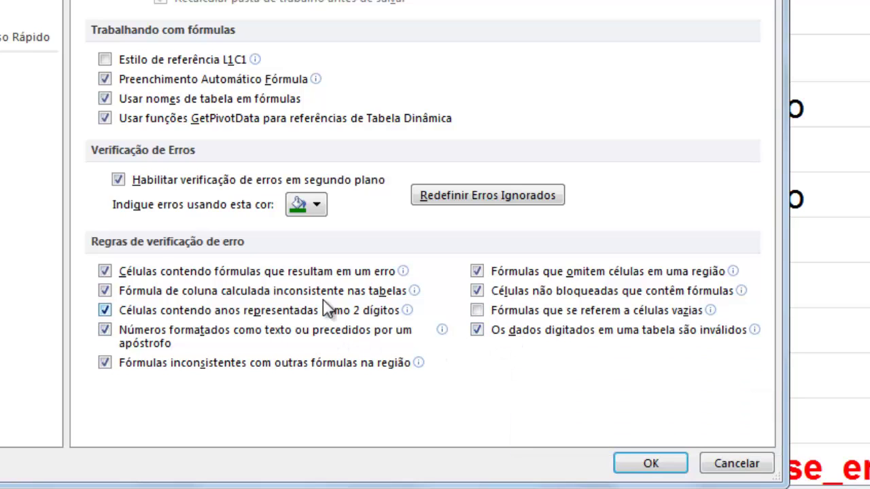
pyautogui.press('Tab')
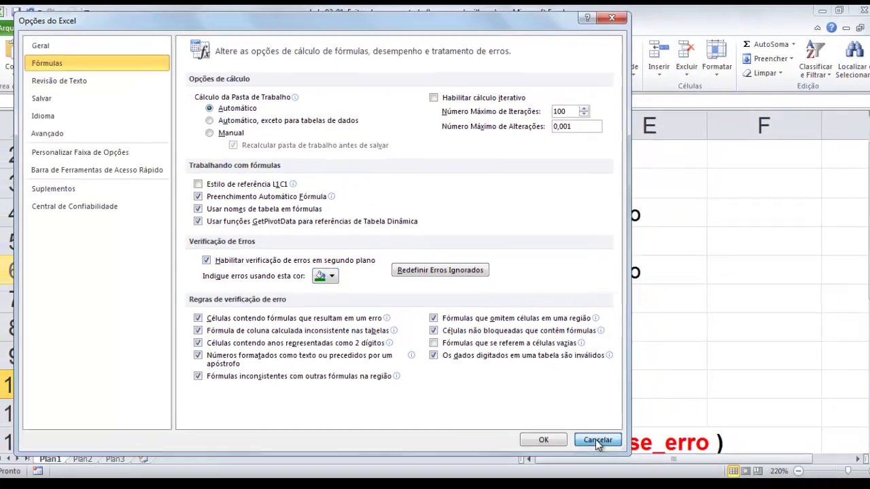
pyautogui.click(736, 463)
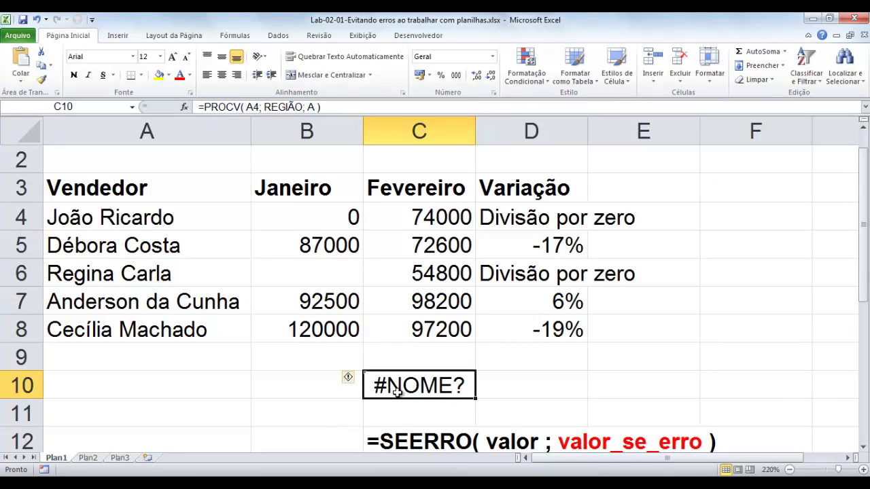
# Replace the formula in cell C10 with SOMA( lacking the equals sign, and try a SOMA of the incomplete range C5:C7.
pyautogui.press('Delete')
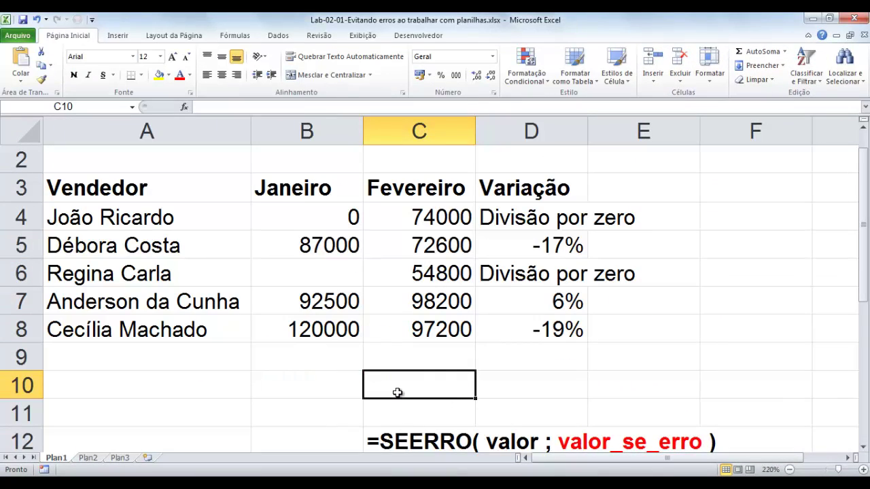
pyautogui.write('SOMA(')
pyautogui.moveTo(448, 246); pyautogui.dragTo(448, 297)
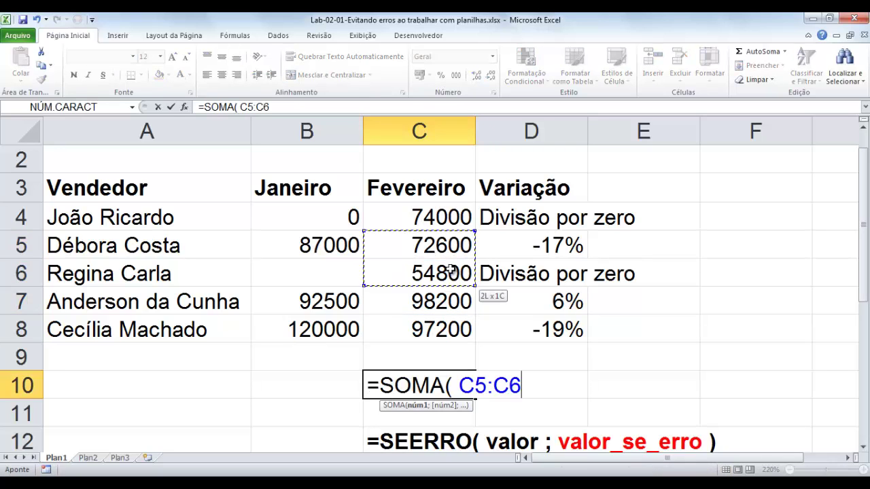
pyautogui.moveTo(451, 272); pyautogui.dragTo(452, 297)
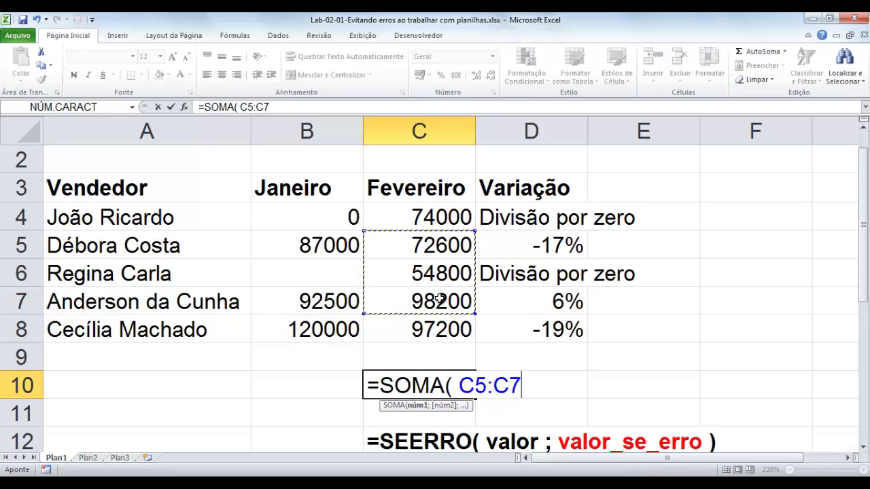
pyautogui.press('Escape')
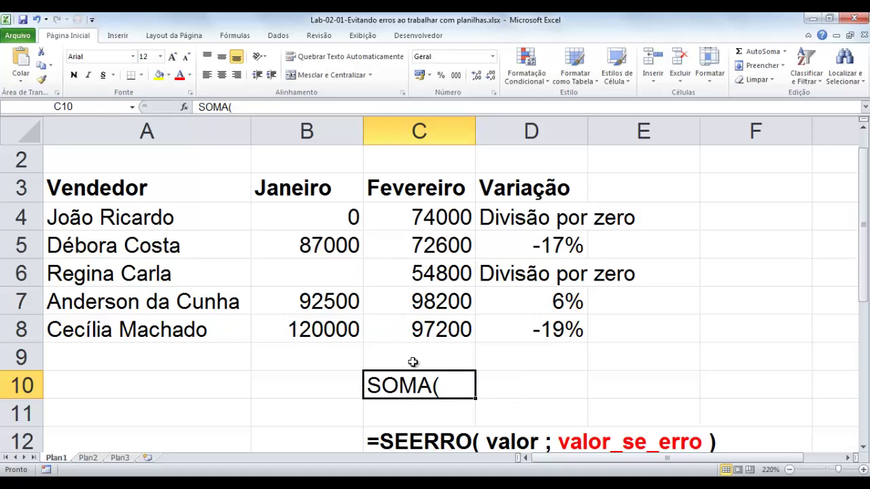
# Replace the content of cell C10 with a SOMA of the Janeiro sales in B4:B8.
pyautogui.write('=')
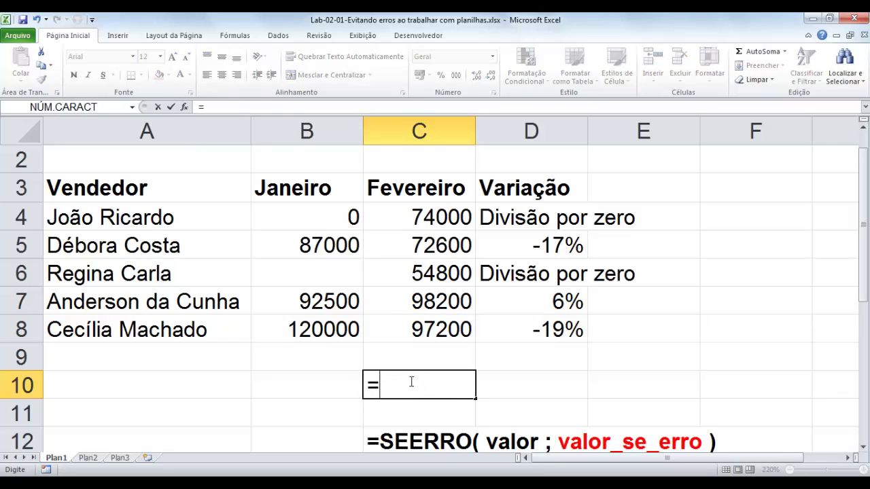
pyautogui.write('SOMA(')
pyautogui.moveTo(333, 218); pyautogui.dragTo(334, 325)
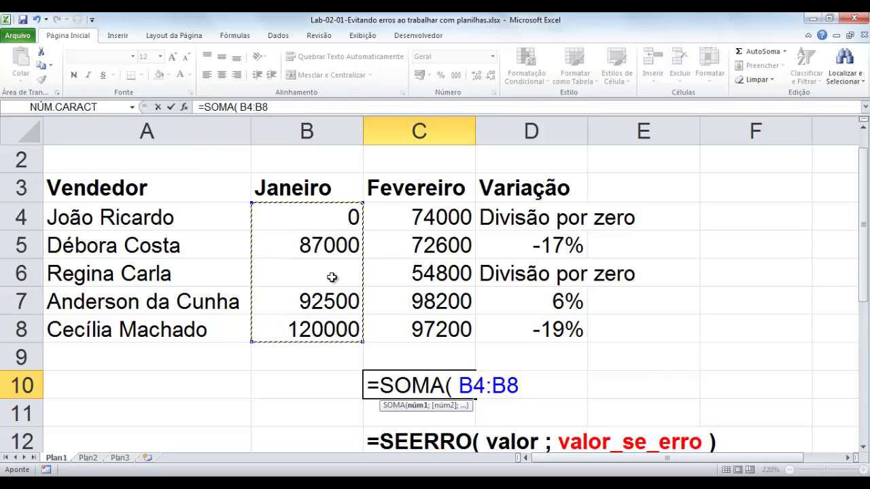
pyautogui.write(')')
pyautogui.press('Return')
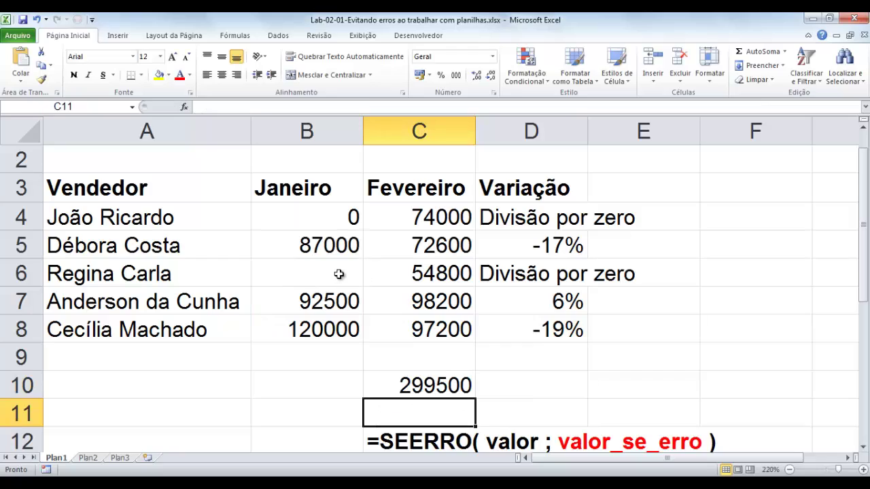